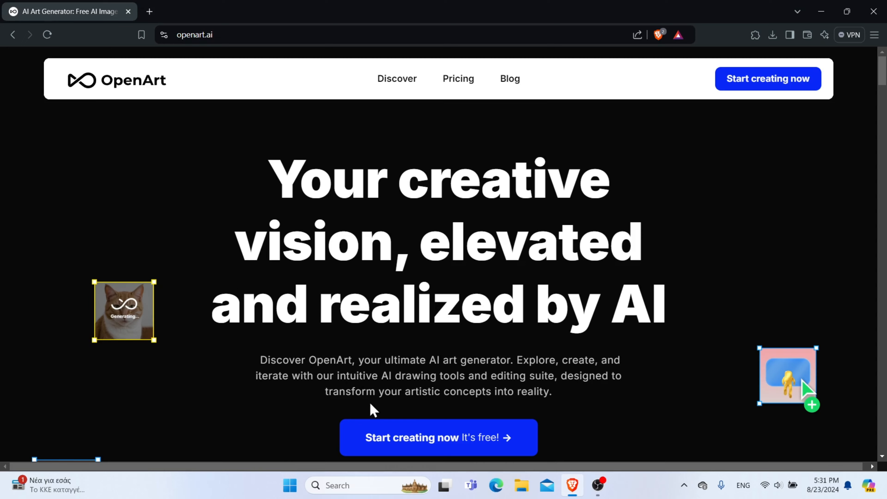
Open the Edit Image workspace from the OpenArt start page.
left_click(447, 449)
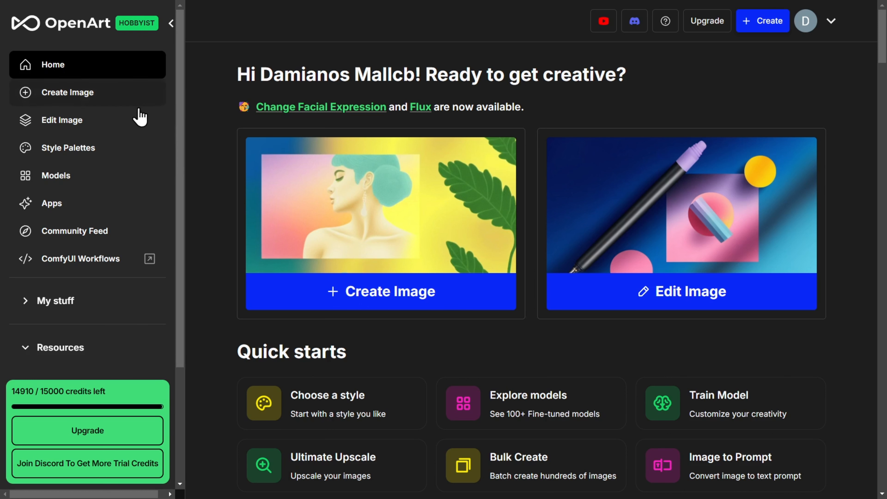
left_click(59, 126)
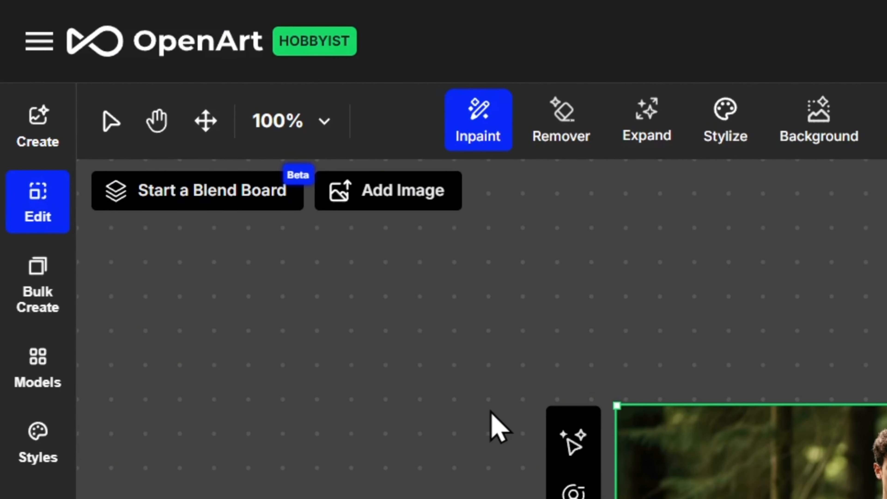
Move the portrait image on the canvas and zoom the view to fit.
key("v")
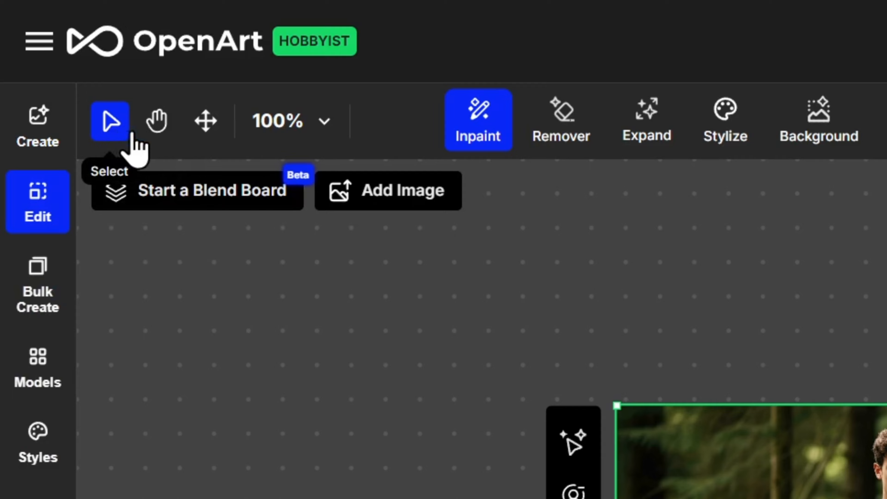
left_click(157, 122)
left_click_drag(220, 215, 166, 185)
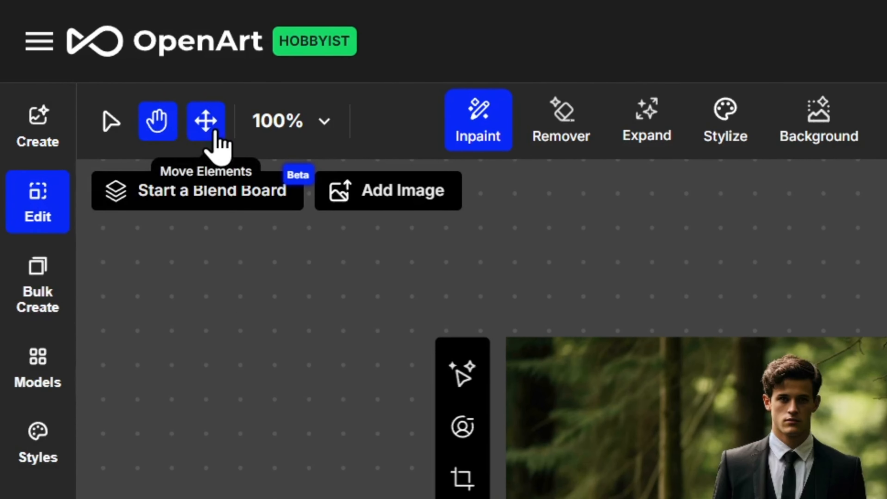
left_click(214, 132)
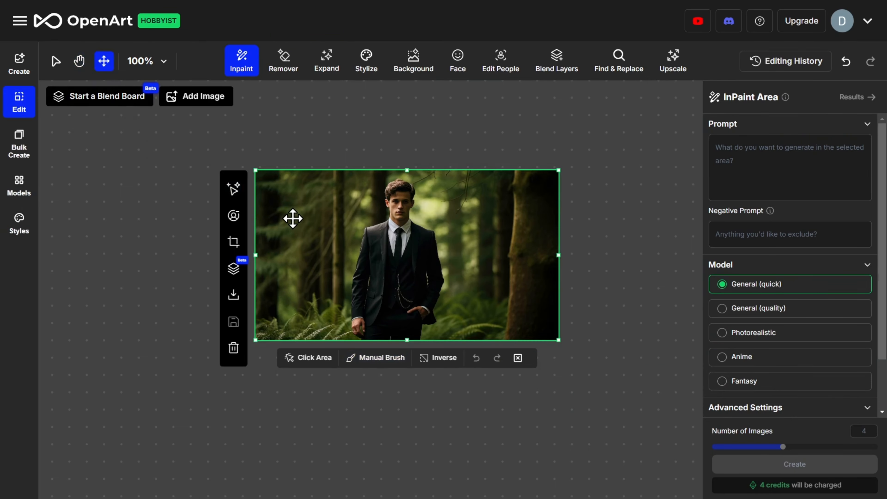
left_click_drag(300, 222, 330, 227)
key("v")
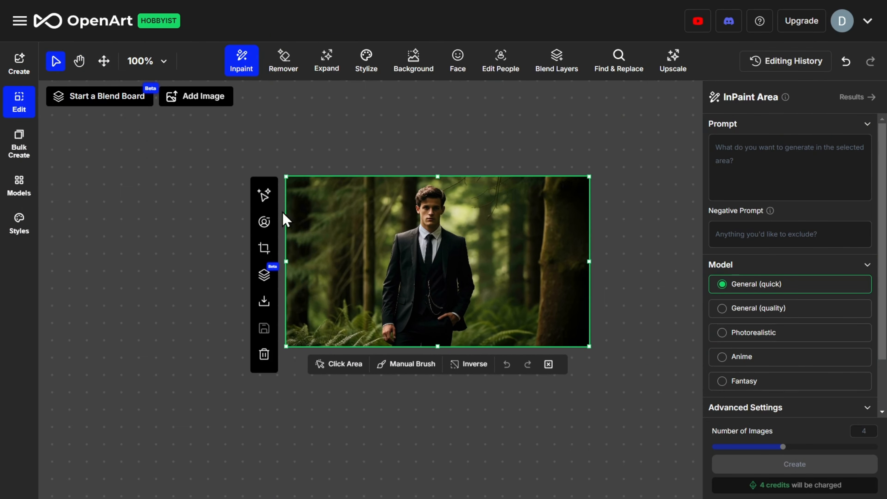
left_click(162, 61)
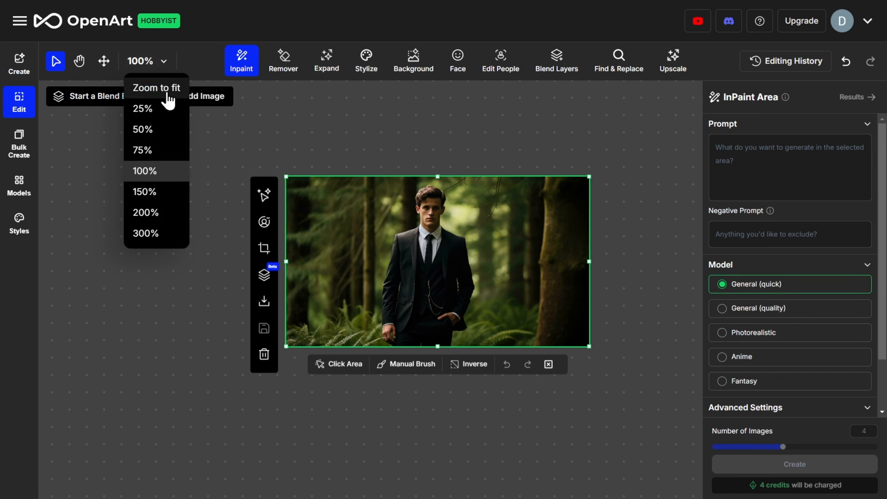
left_click(164, 88)
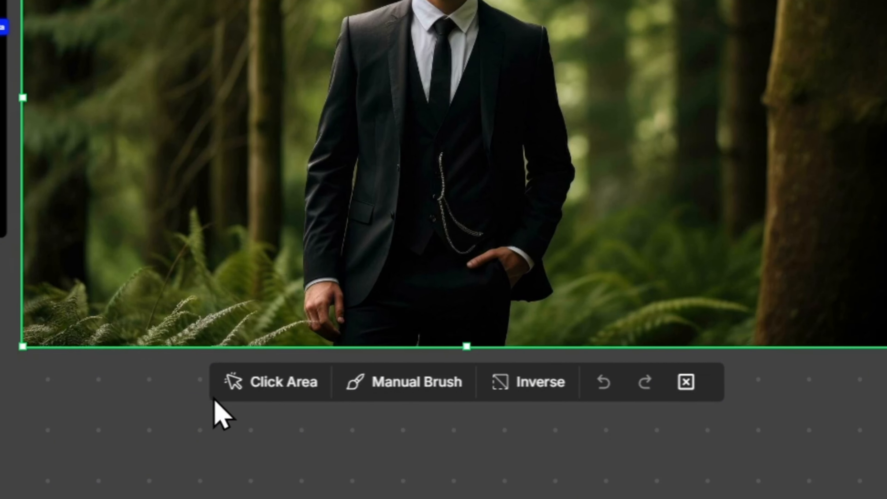
Mask the man's face using Click Area selection.
left_click(313, 415)
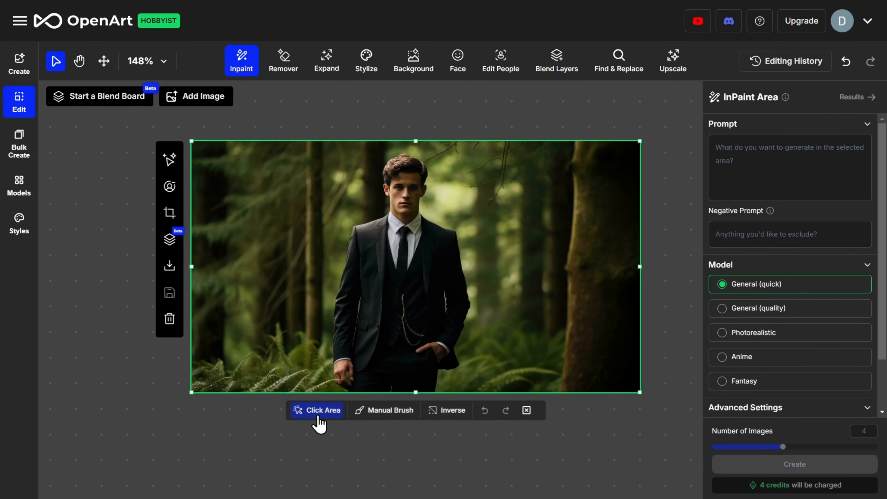
left_click(388, 326)
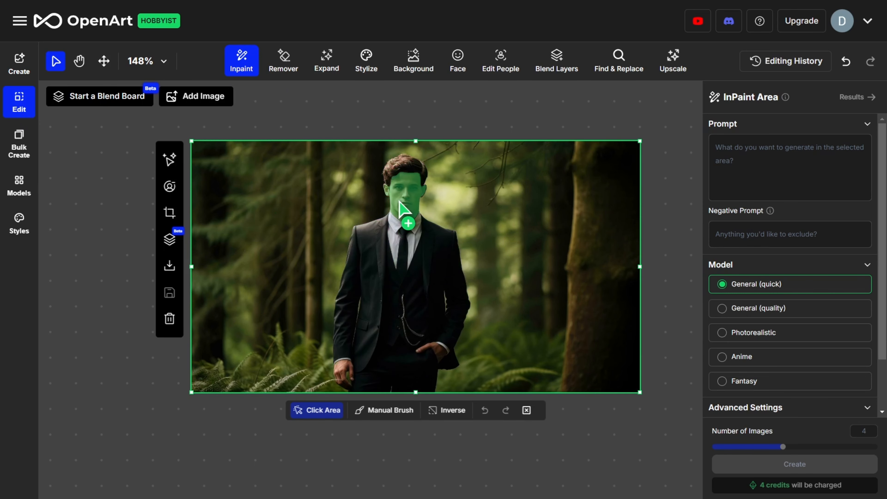
left_click(402, 207)
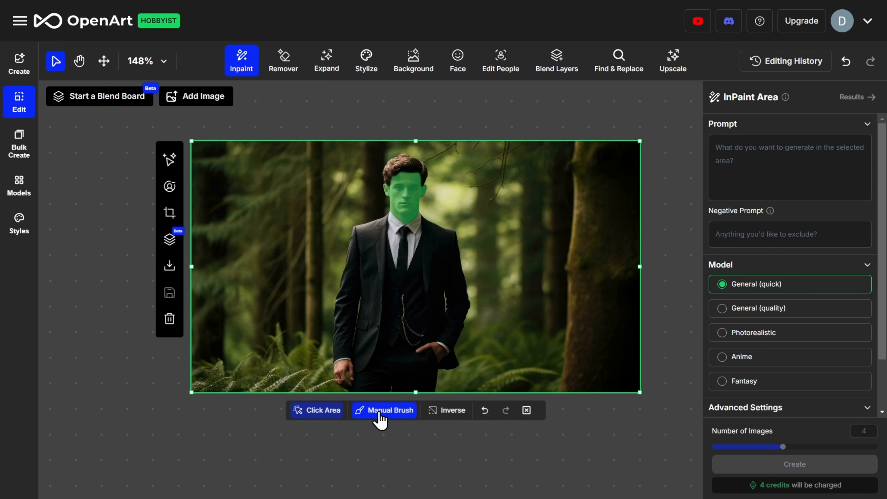
Try a Manual Brush stroke beside the man and an inverted mask, then undo the mask changes.
left_click(386, 409)
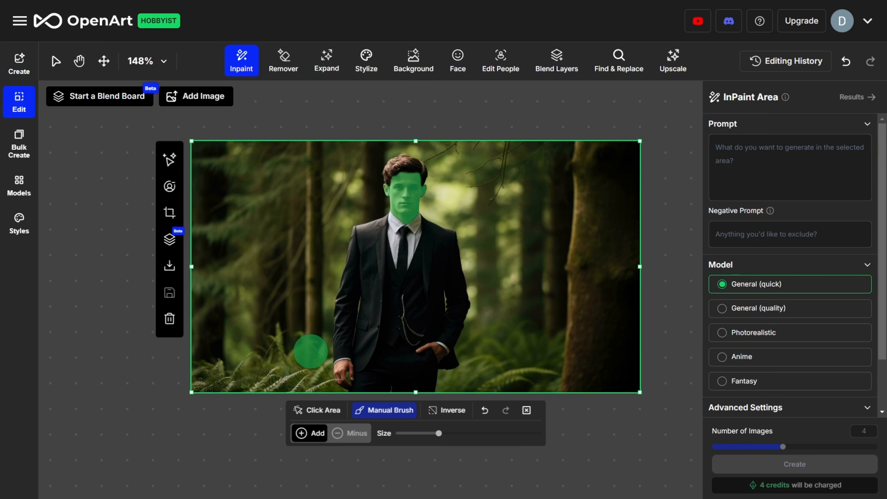
left_click_drag(311, 352, 309, 161)
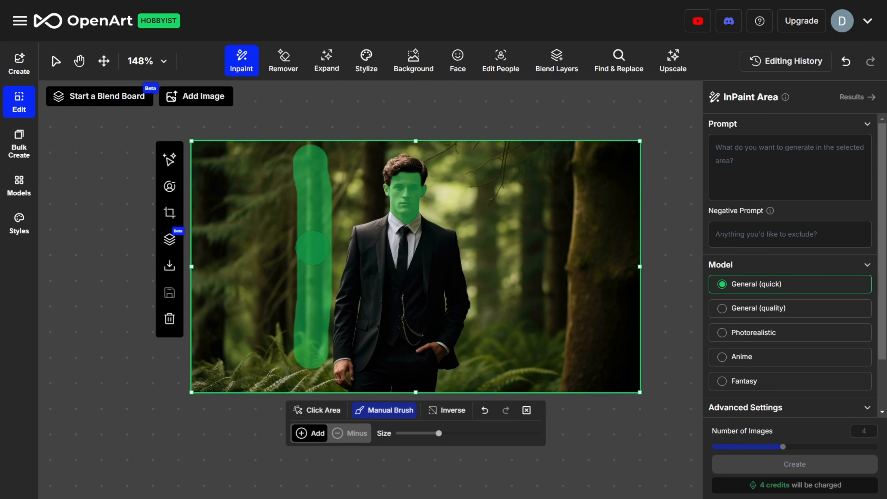
left_click(442, 417)
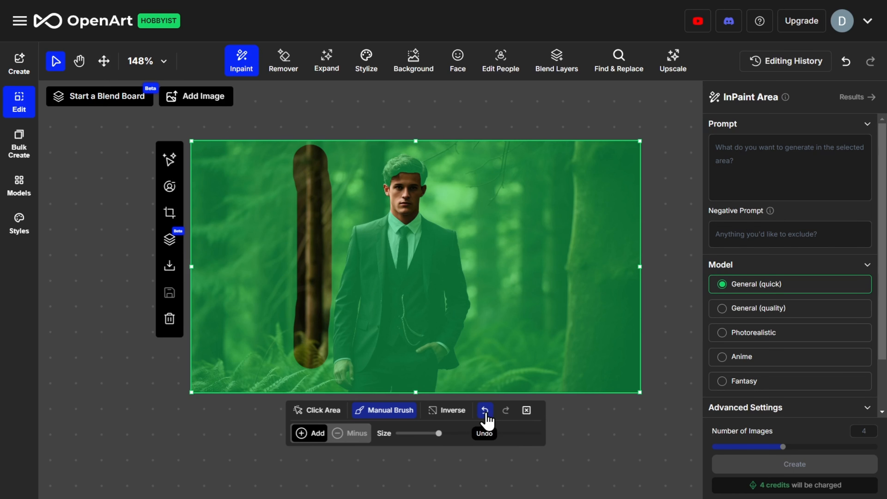
left_click(486, 414)
left_click(485, 414)
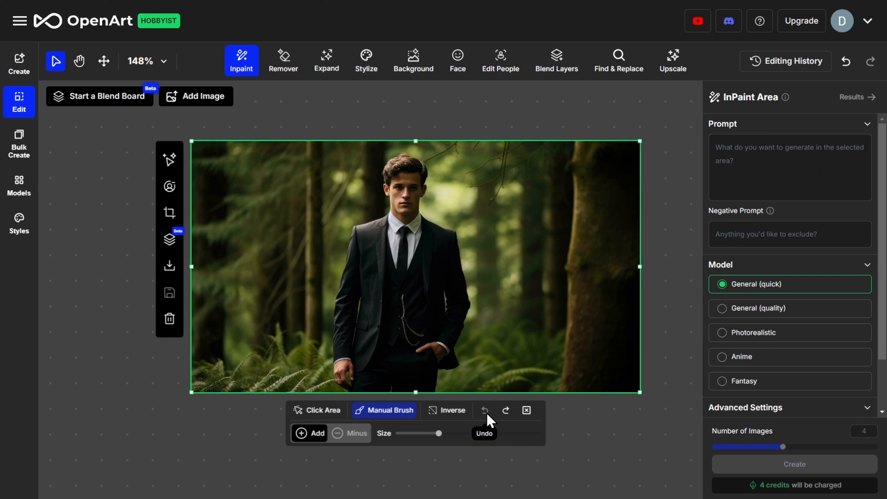
Reduce the brush size and paint a mask just above the man's head.
left_click_drag(439, 433, 420, 434)
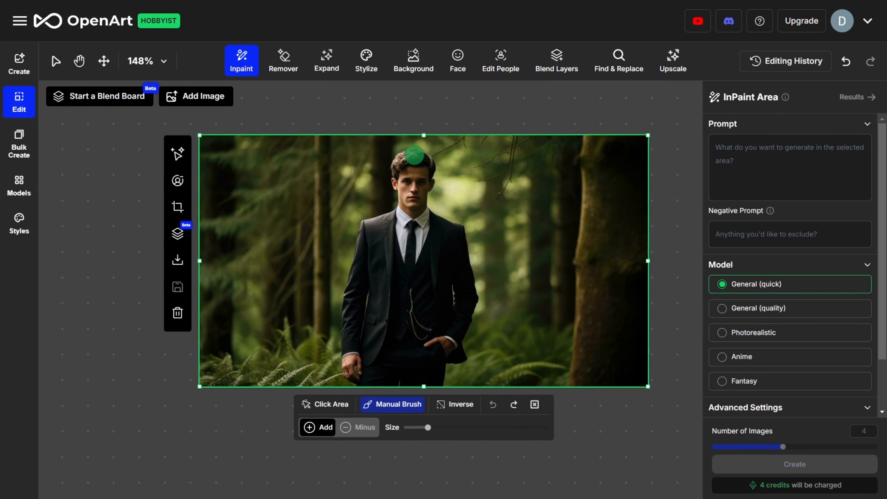
mouse_move(410, 153)
left_mouse_down()
mouse_move(395, 153)
mouse_move(431, 146)
mouse_move(429, 155)
mouse_move(416, 151)
left_mouse_up()
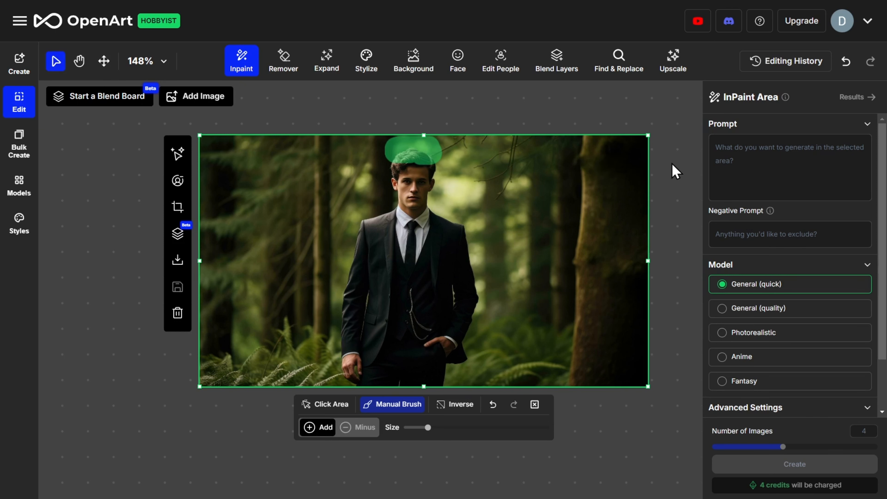
Enter the inpaint prompt "create a dark blue round hat".
left_click(714, 143)
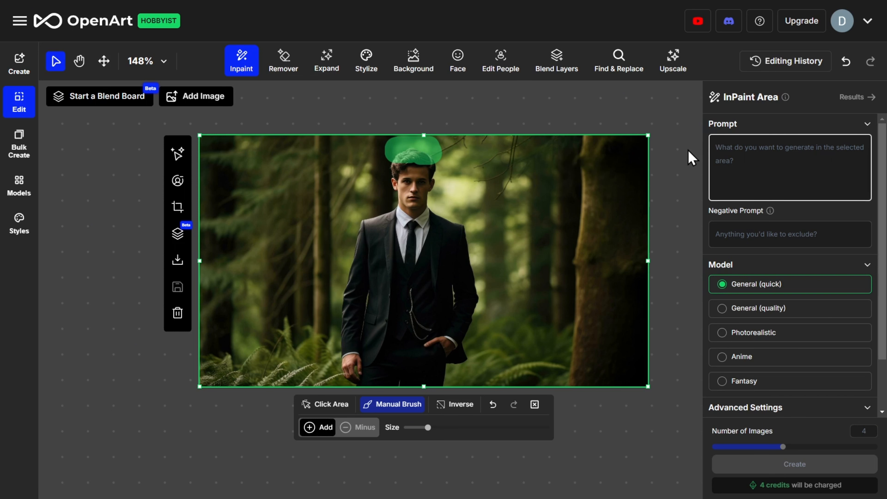
type("create a da")
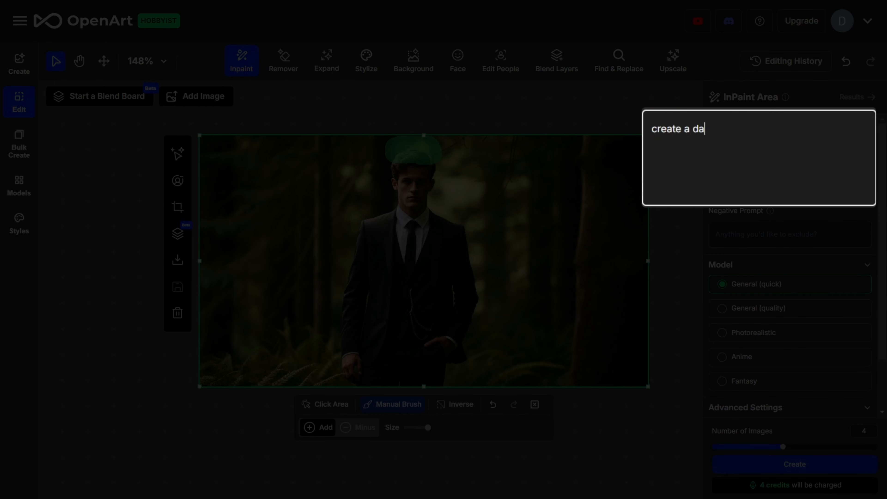
type("rk blue round hat")
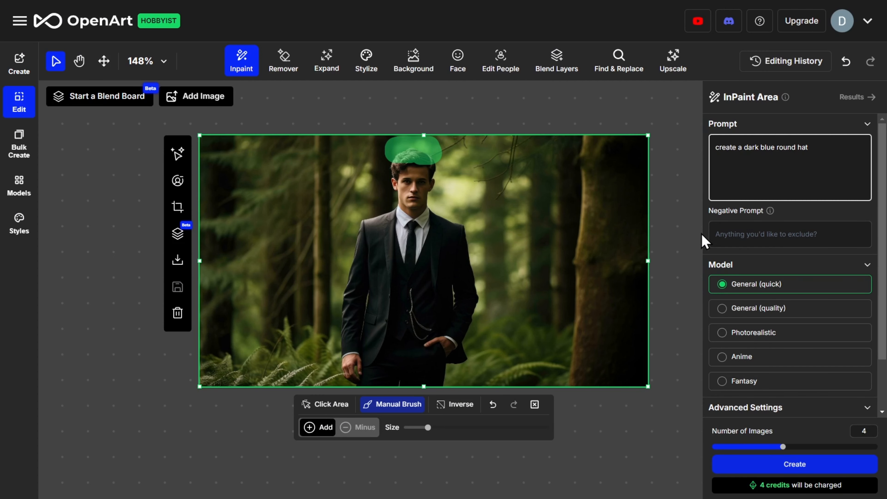
Set the negative prompt to helmet and choose the Photorealistic model.
left_click(720, 234)
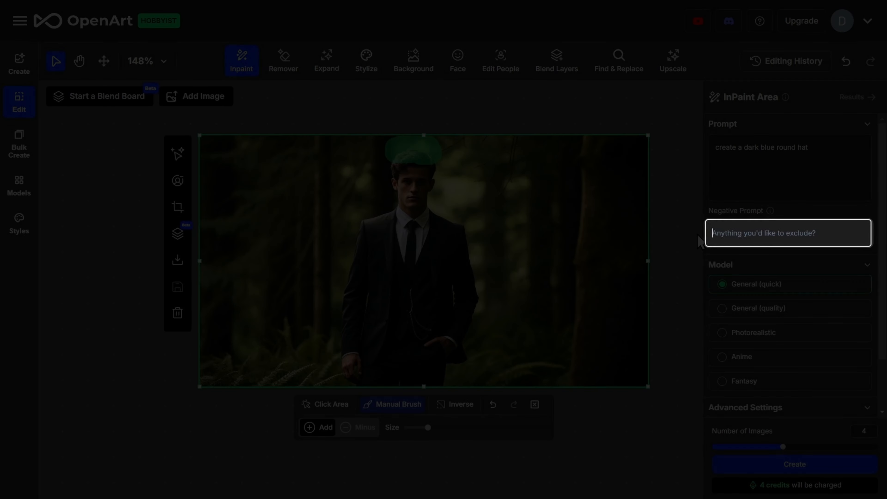
type("hel")
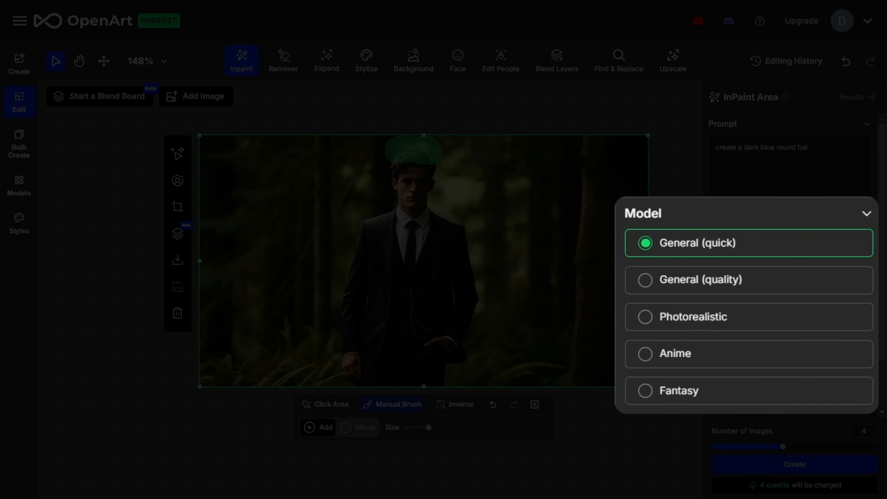
left_click(646, 319)
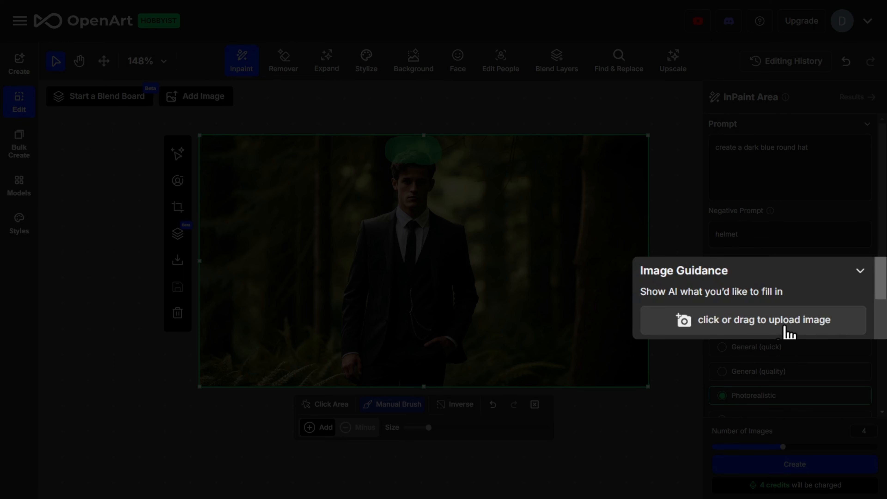
Generate four inpainted images with the current settings.
scroll(827, 309, "down", 5)
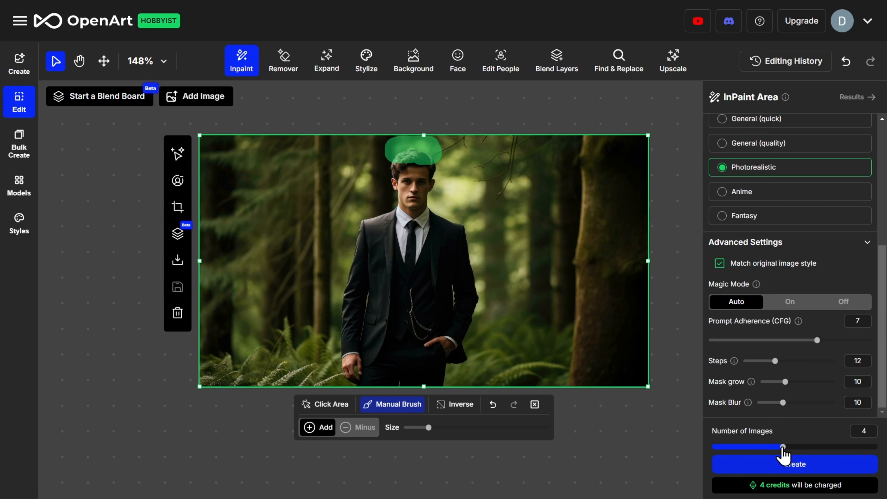
left_click_drag(782, 448, 879, 447)
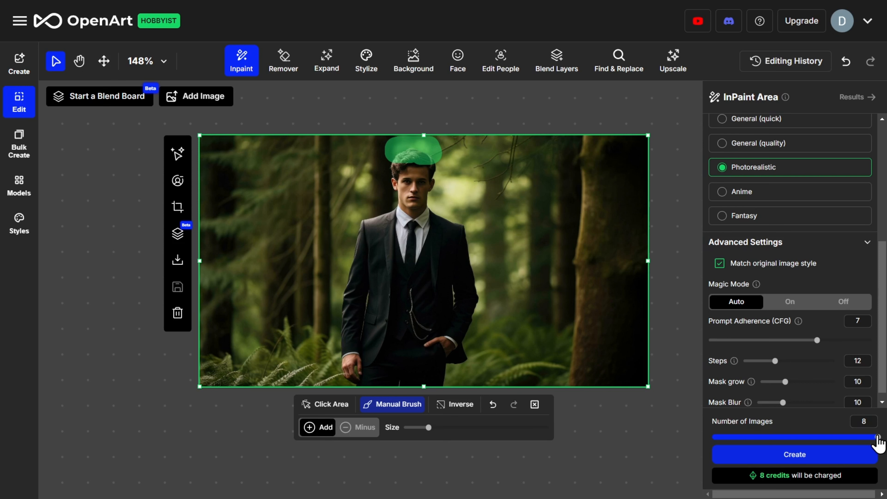
left_click_drag(878, 440, 782, 451)
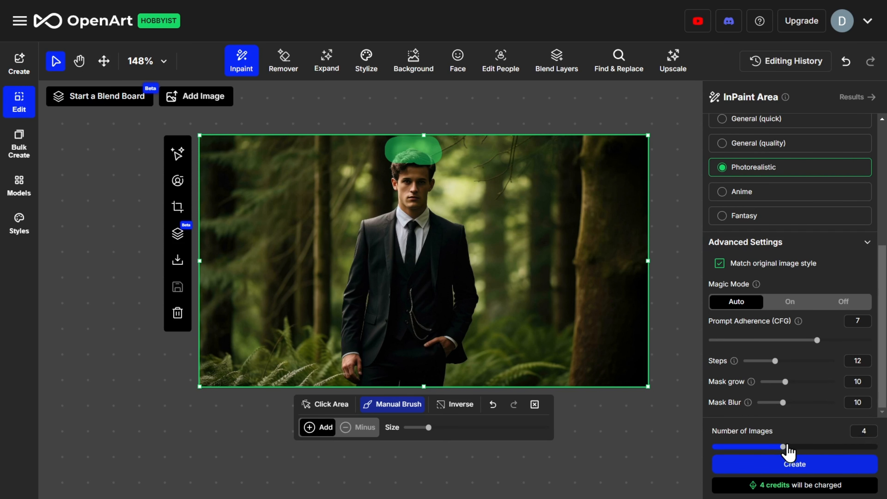
left_click(802, 475)
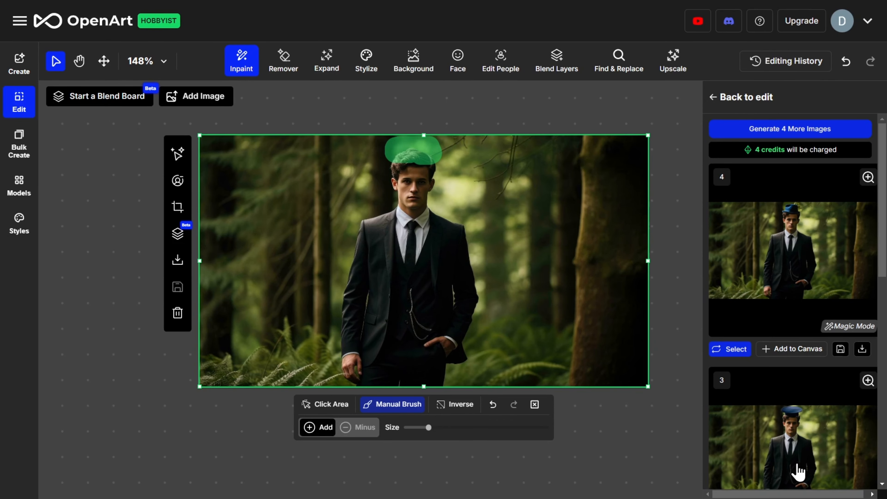
Preview the generated hat results one by one in the full-size viewer.
scroll(799, 471, "down", 4)
scroll(796, 377, "up", 4)
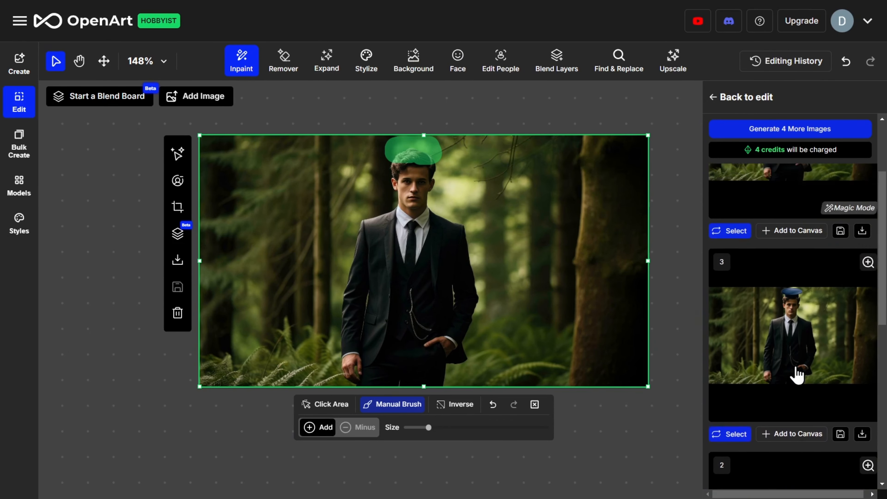
left_click(802, 256)
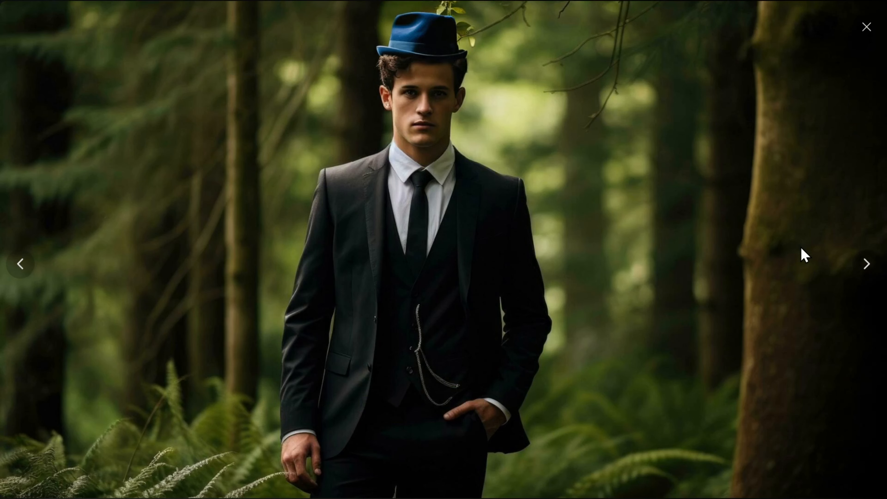
left_click(867, 268)
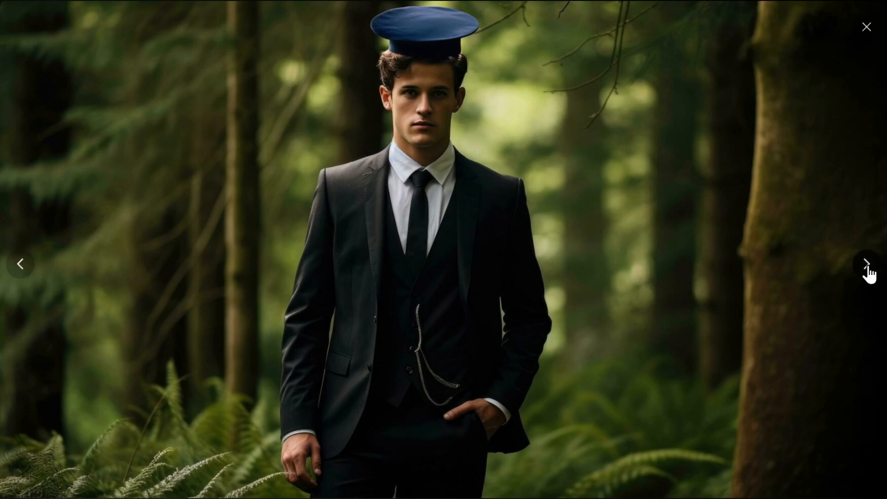
left_click(866, 268)
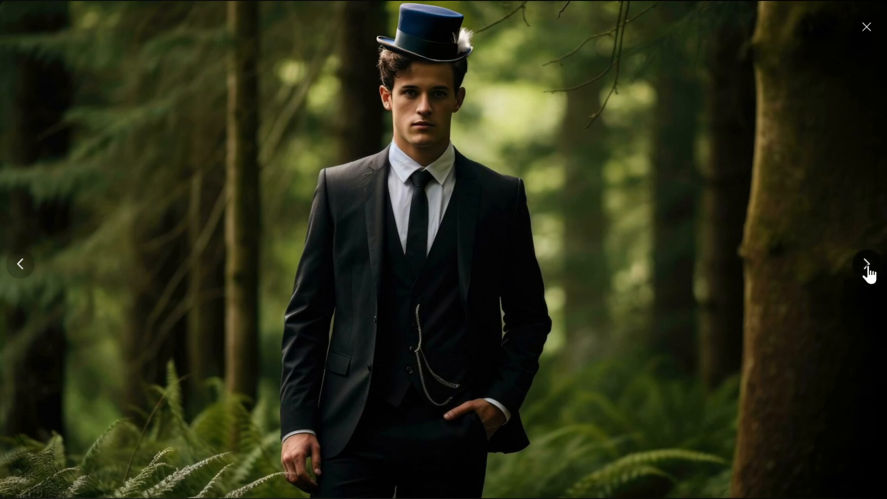
left_click(866, 269)
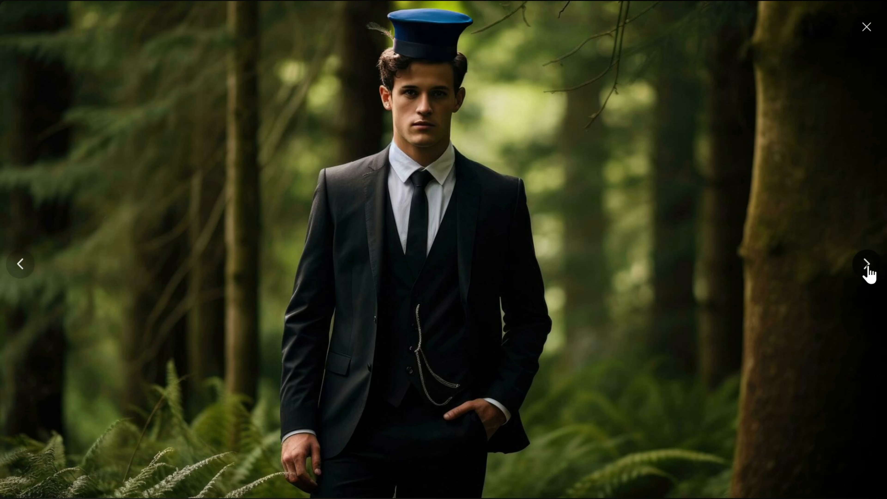
left_click(21, 275)
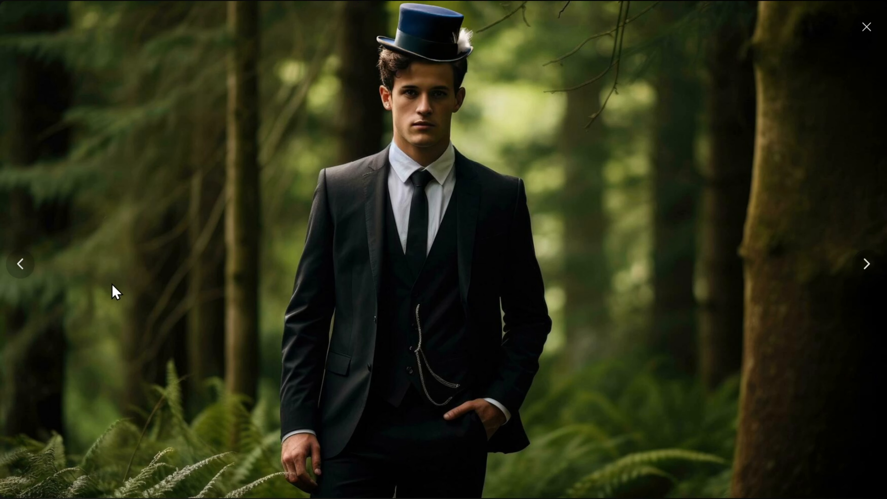
left_click(866, 28)
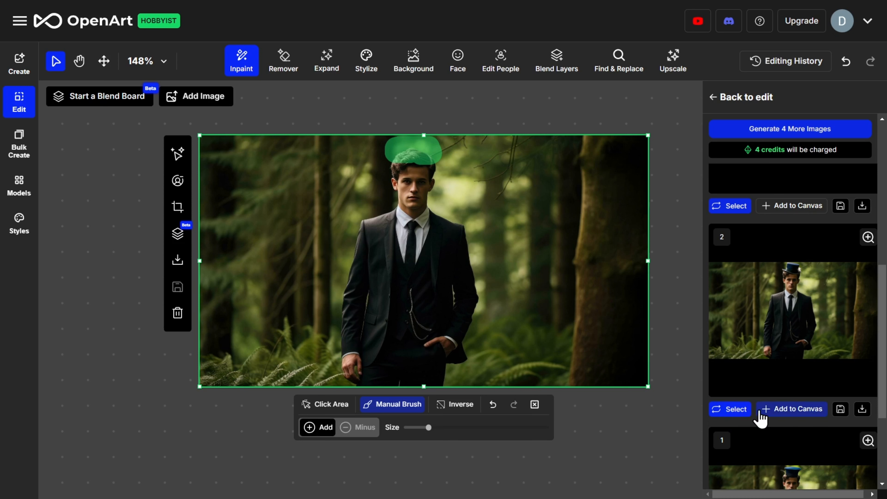
Add the second result, with the top hat, to the canvas at 100% zoom.
left_click(802, 412)
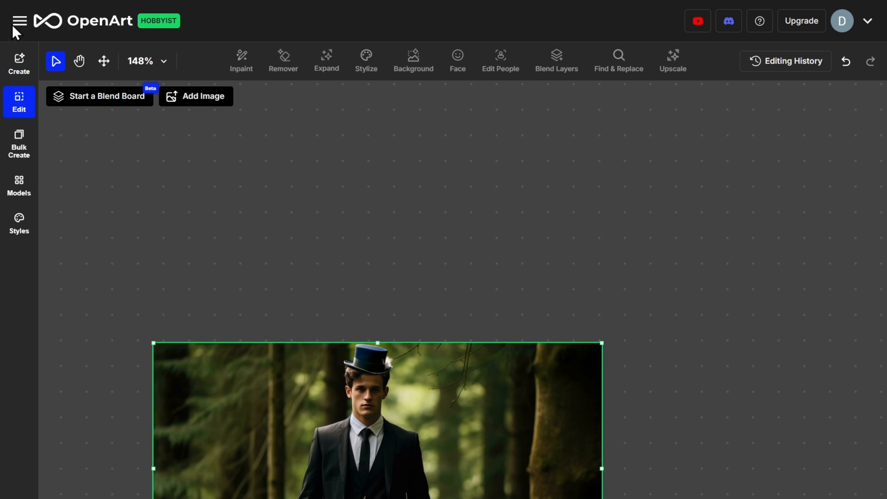
left_click(79, 61)
left_click_drag(265, 278, 311, 117)
left_click(163, 61)
left_click(152, 164)
left_click_drag(400, 85, 384, 220)
left_click(104, 61)
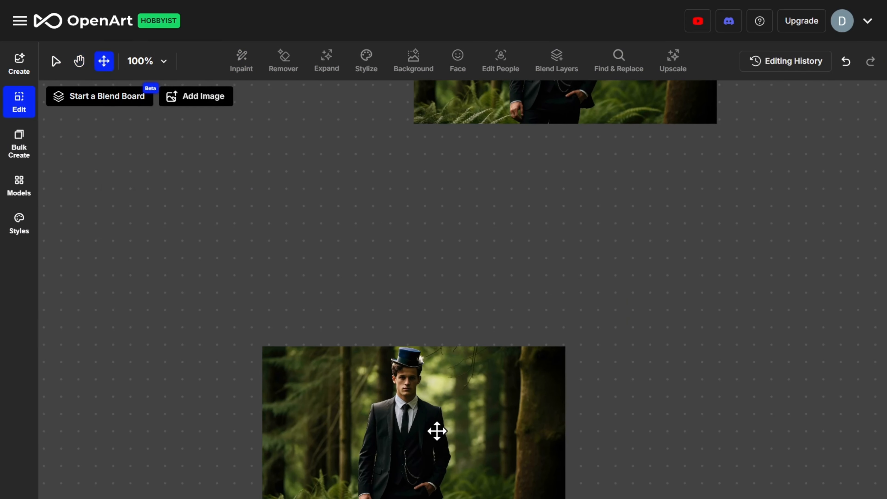
Position the top-hat image beside the original photo on the canvas.
left_click_drag(436, 430, 874, 88)
left_click(79, 62)
left_click_drag(713, 268, 387, 422)
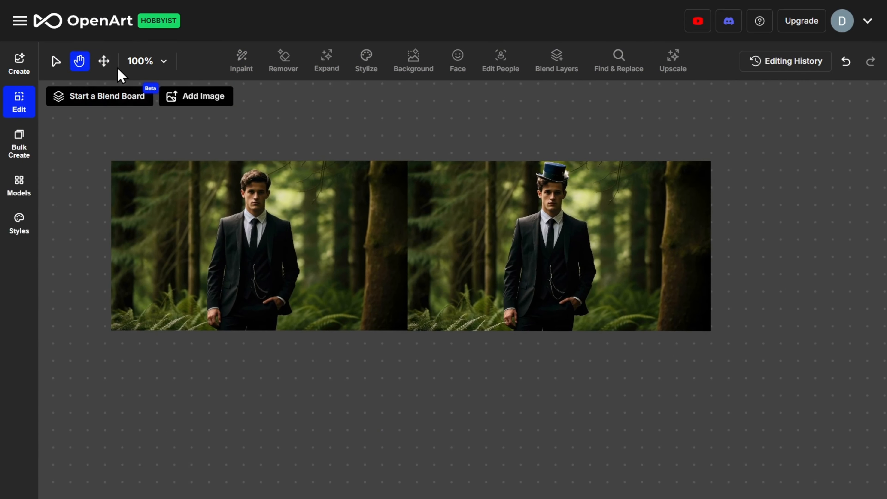
left_click(104, 61)
left_click_drag(506, 234, 521, 233)
Download the top-hat image as a PNG into the open art images folder.
left_click(56, 61)
left_click(543, 217)
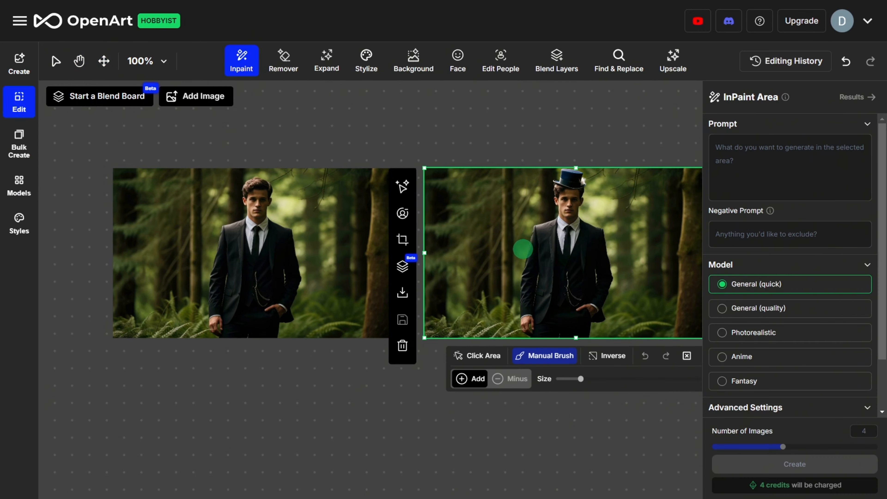
left_click(404, 299)
left_click(383, 317)
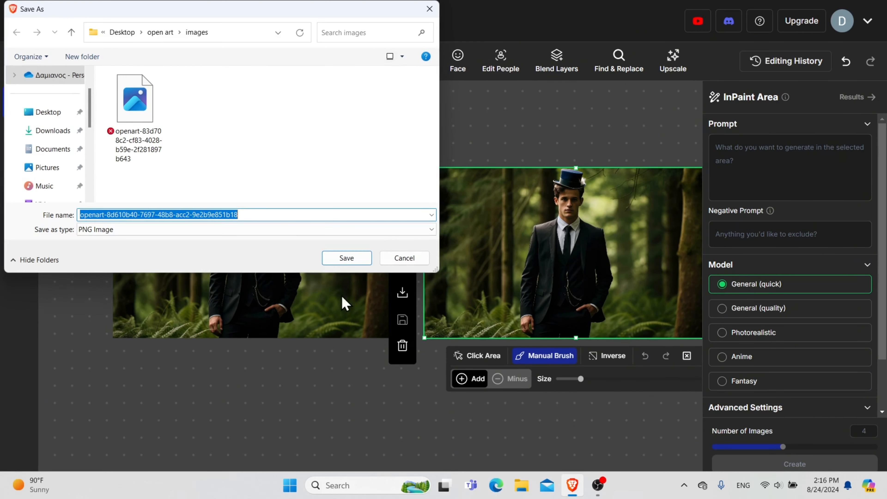
left_click(346, 258)
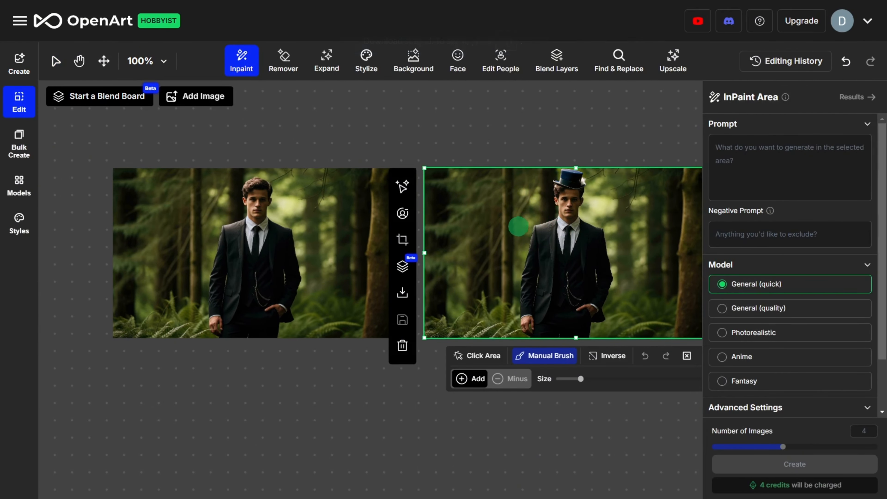
Delete the original hatless photo from the canvas.
left_click(250, 245)
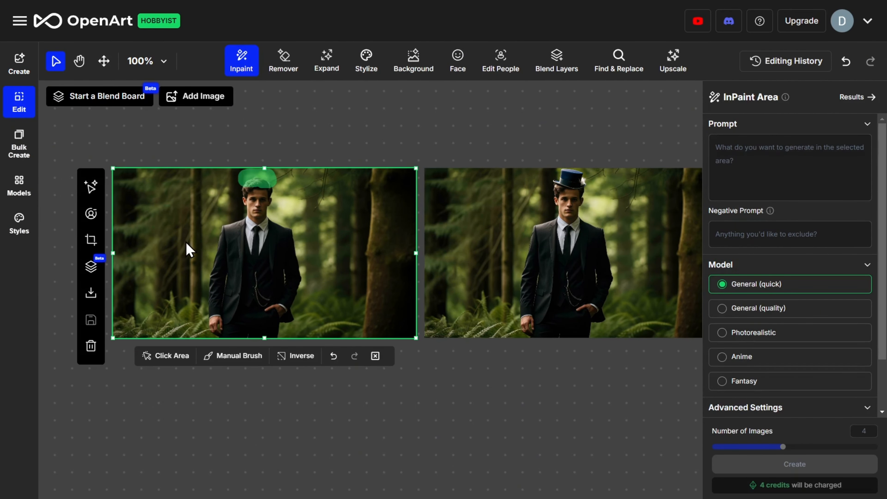
left_click(87, 347)
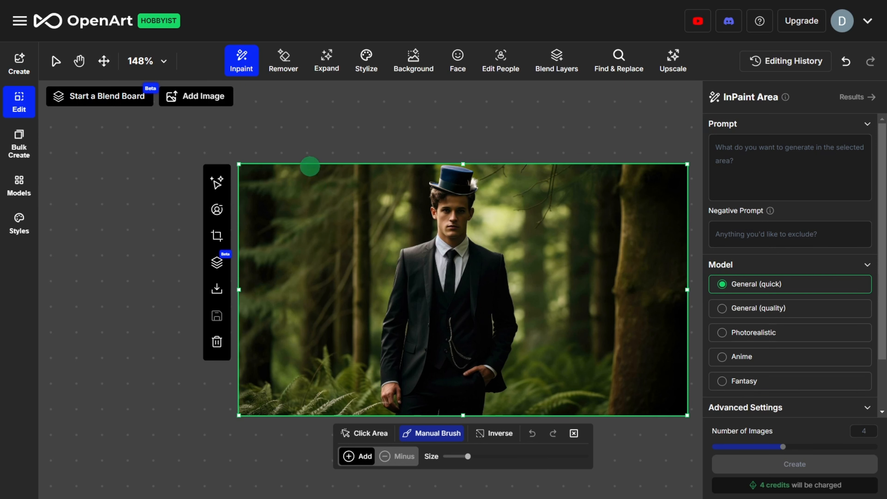
Remove the watch chain from the vest with Magic Erase at creativity level 0.73 and a smaller brush.
left_click(281, 72)
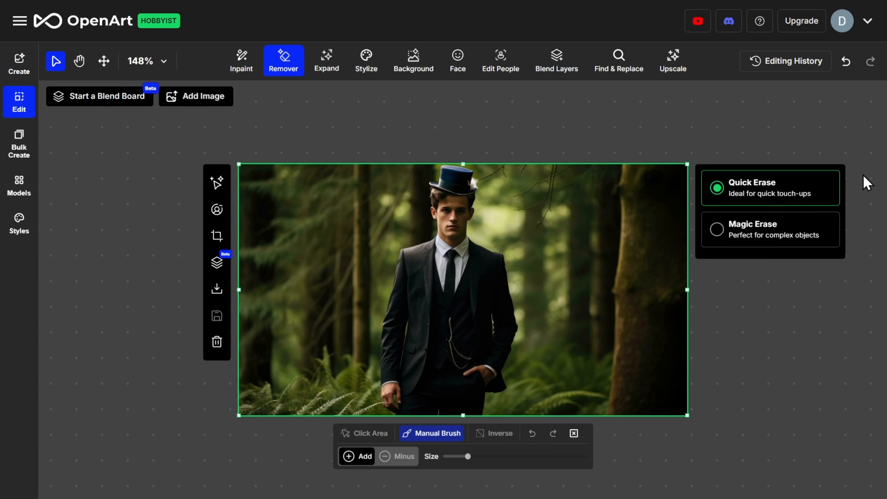
left_click(717, 232)
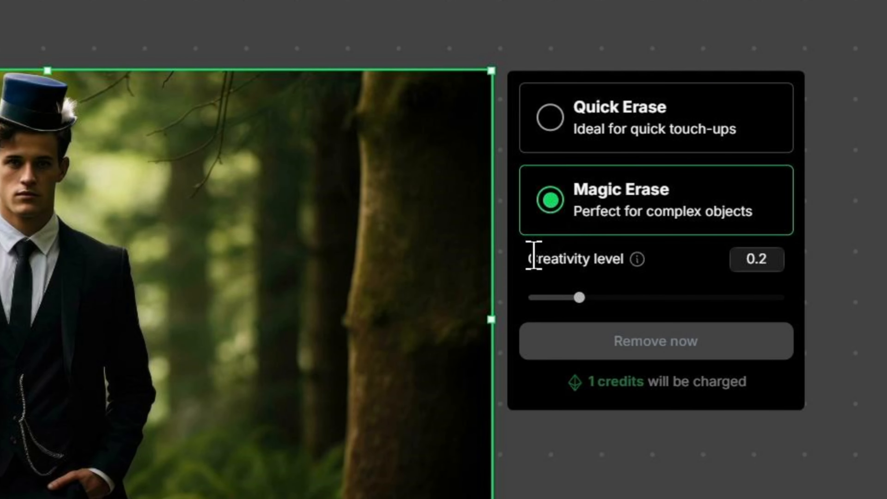
left_click_drag(579, 297, 714, 298)
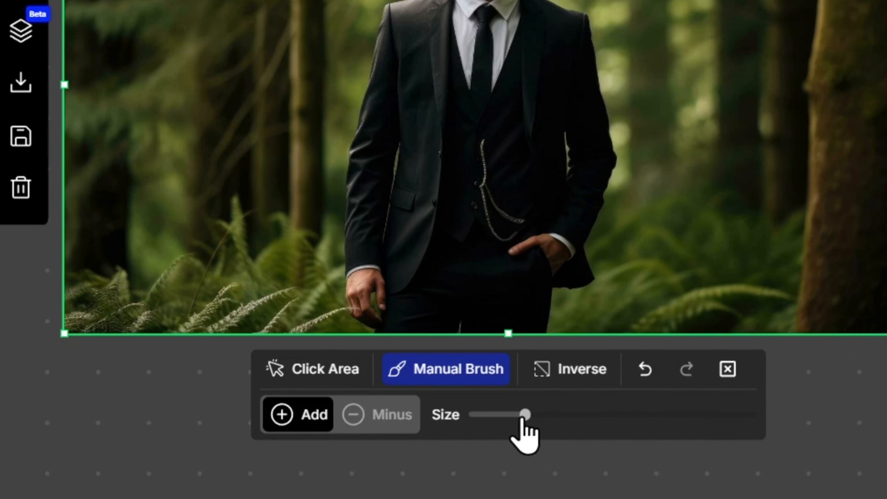
left_click_drag(502, 436, 471, 437)
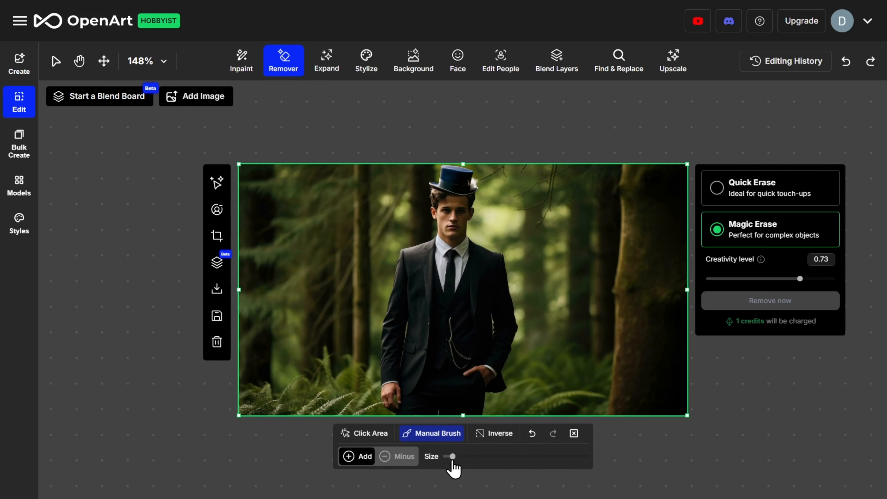
mouse_move(454, 330)
left_mouse_down()
mouse_move(451, 317)
mouse_move(449, 338)
left_mouse_up()
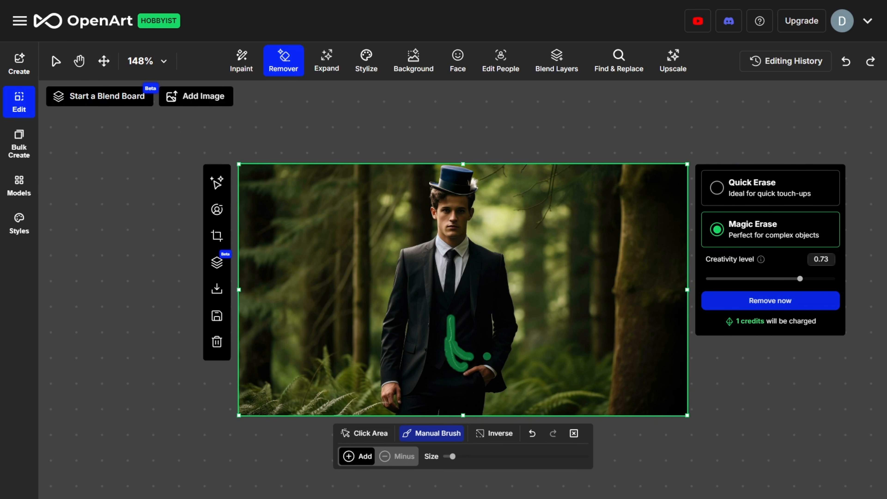
left_click(786, 305)
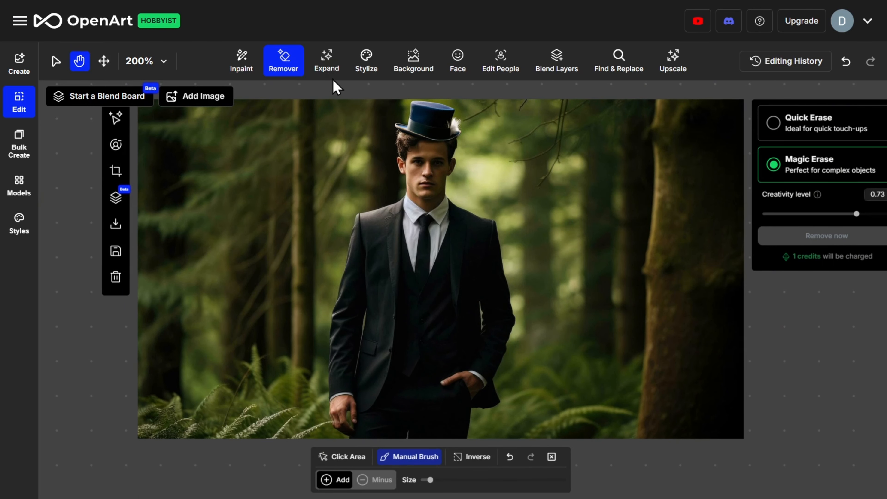
Open Expand, enlarge the frame on all four sides, and set the aspect ratio to Cinema(16:9).
left_click(328, 67)
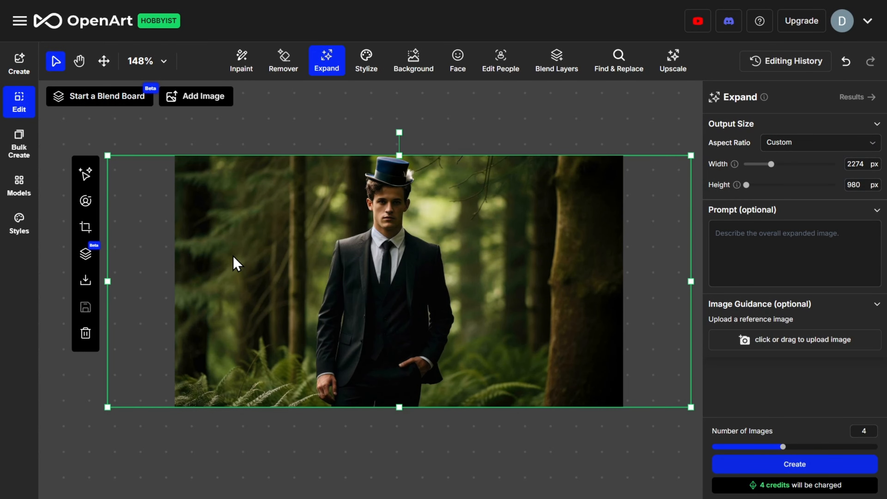
left_click_drag(108, 281, 83, 279)
left_click_drag(693, 282, 704, 282)
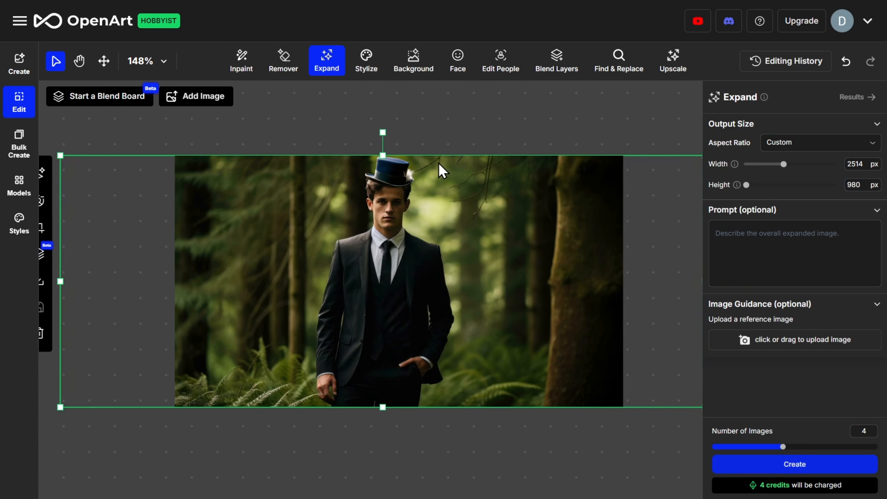
left_click_drag(400, 156, 399, 120)
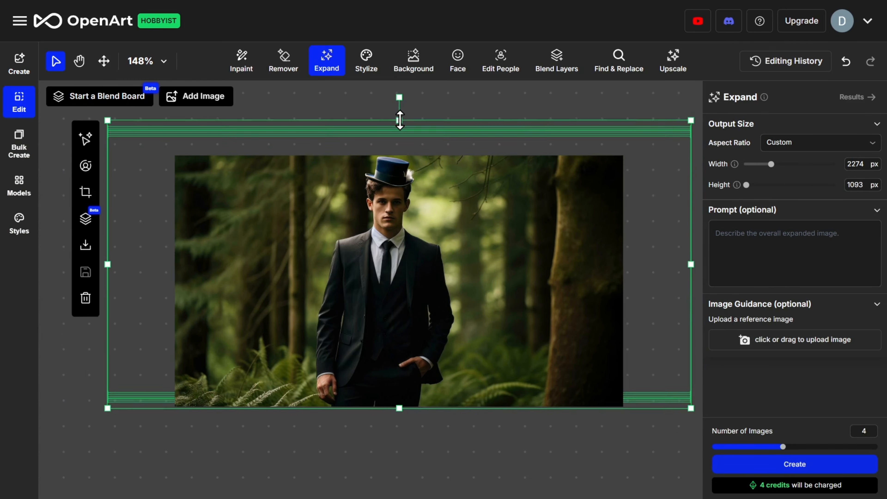
left_click_drag(398, 407, 397, 439)
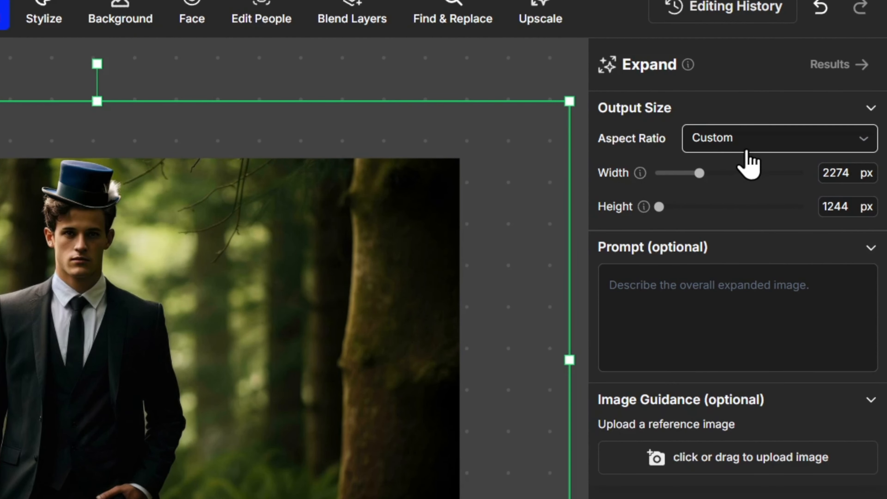
left_click(766, 147)
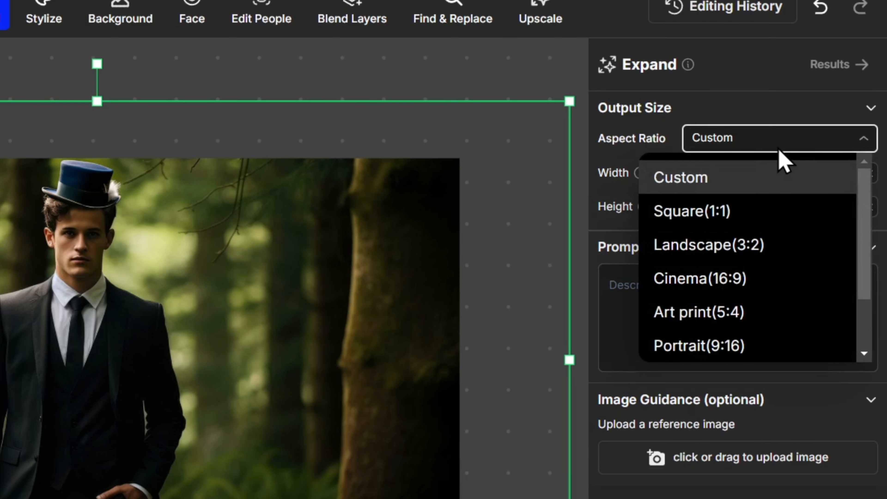
left_click(748, 279)
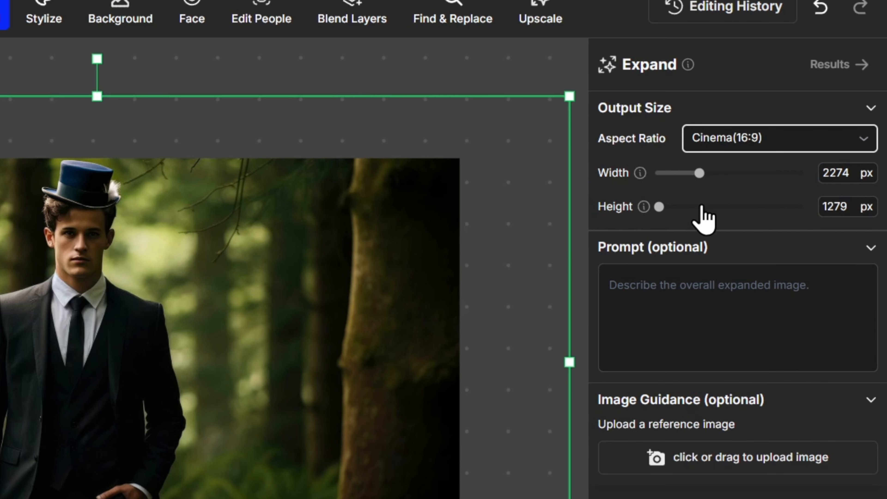
Enter the expand prompt "Just increase the size of the forest and make his legs more visible".
left_click(719, 308)
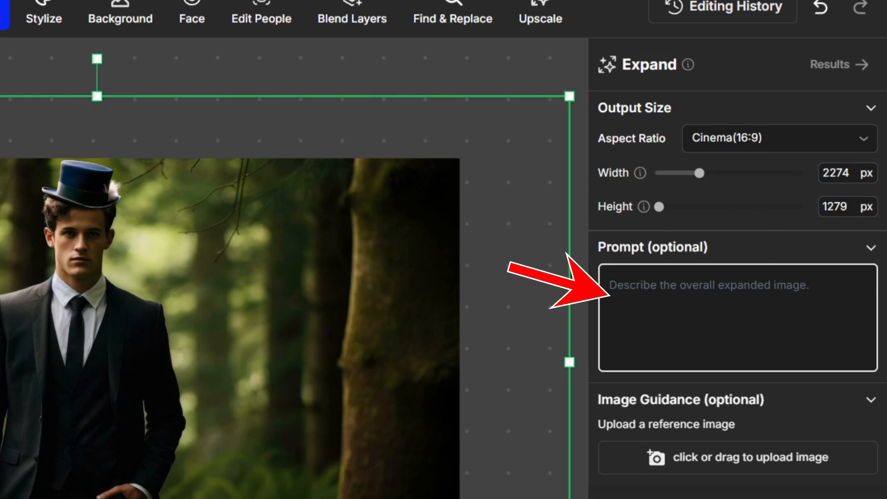
type("Just increa")
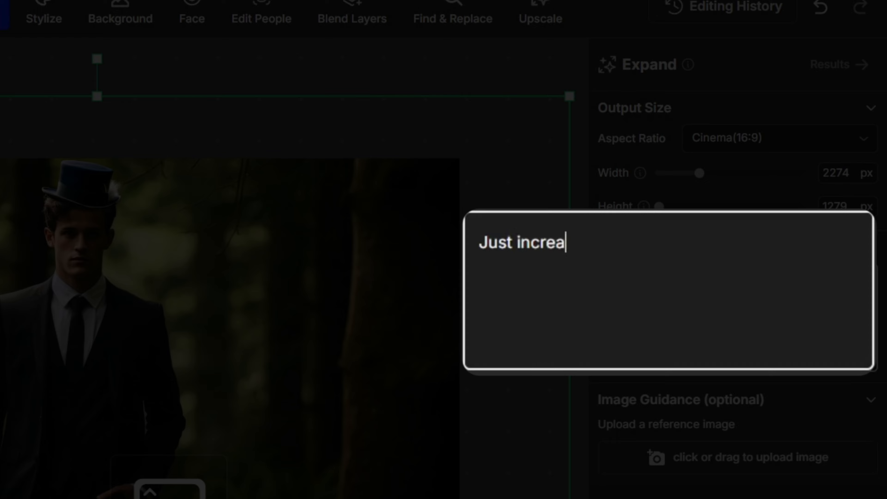
type("se the size of the forest and make his legs more visible")
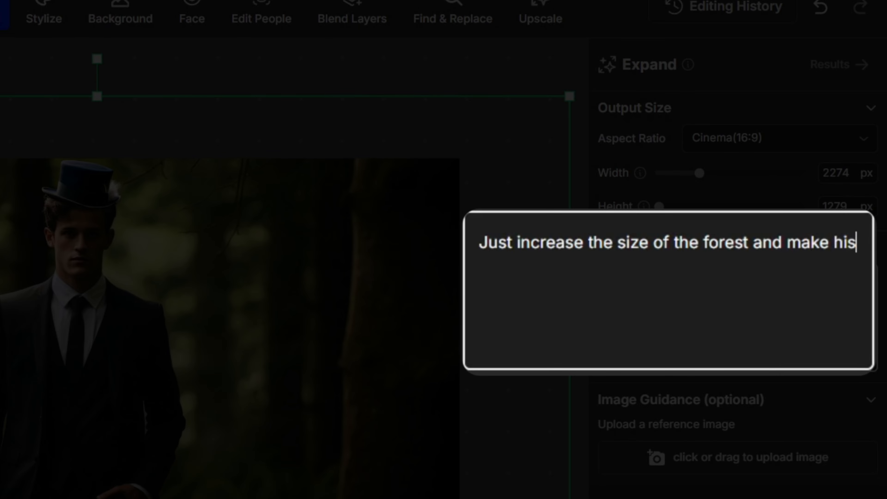